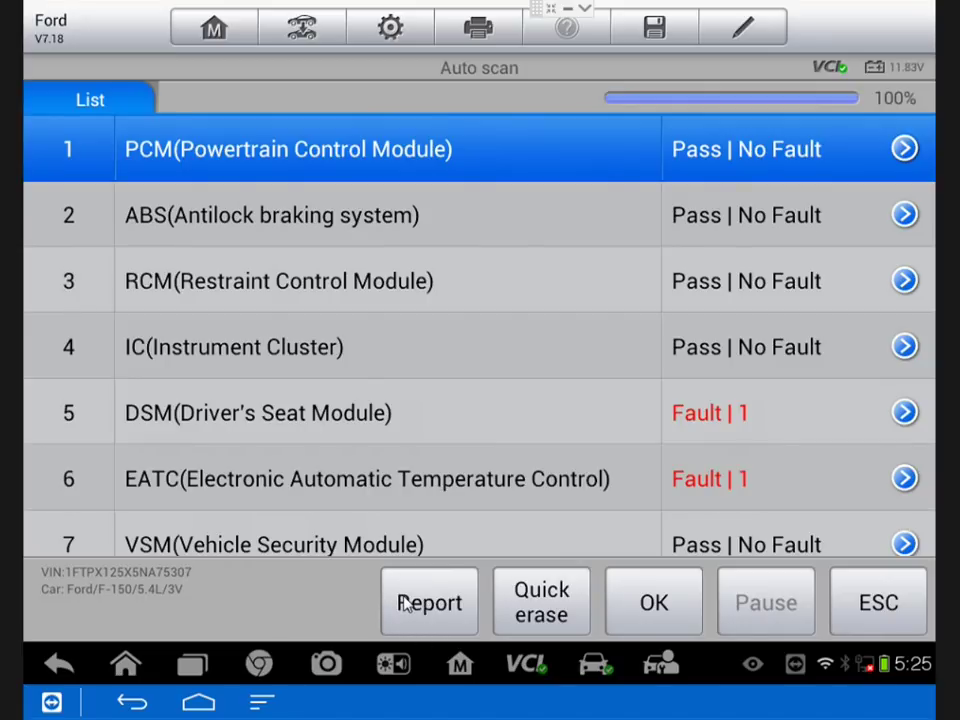
# Start the scan report, scroll the live data to the HO2S rows, and open the HO2S11 voltage display choices
pyautogui.click(405, 603)
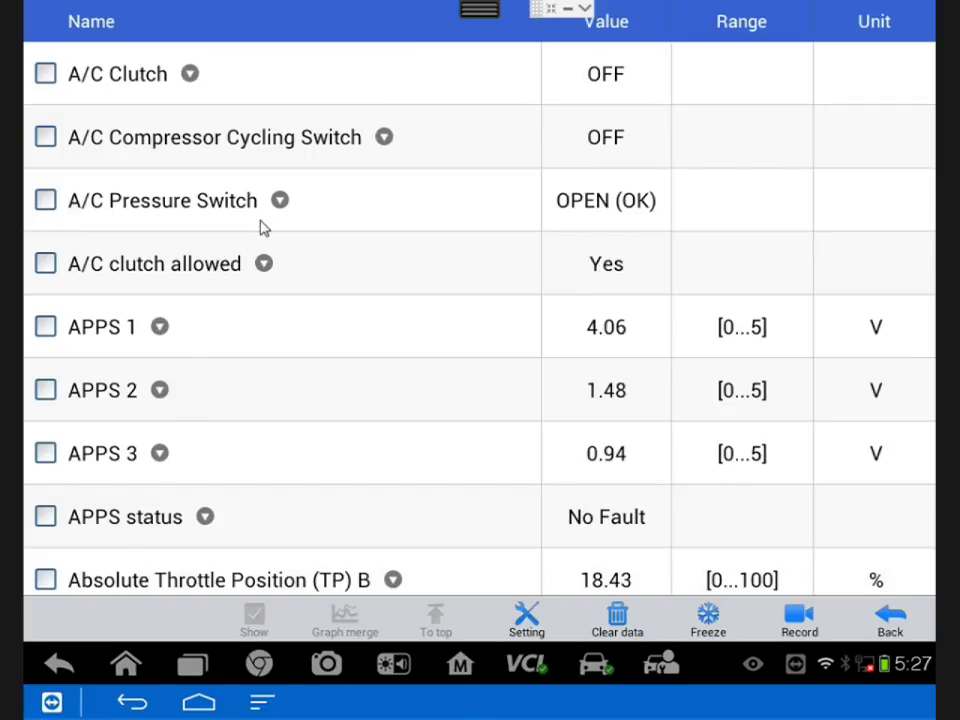
pyautogui.scroll(-3, 266, 231)
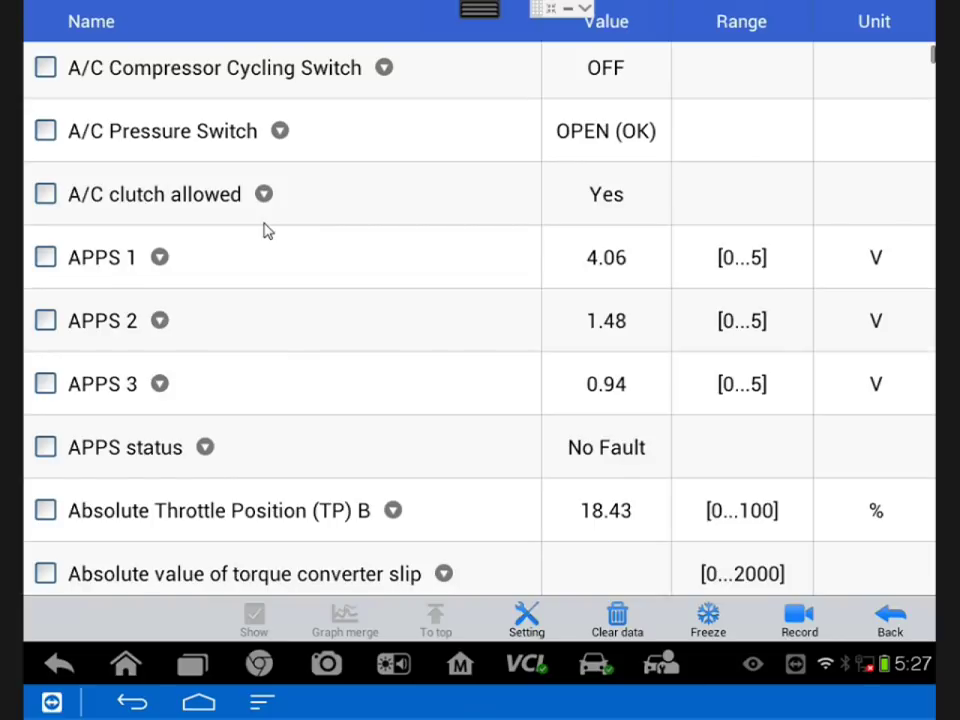
pyautogui.scroll(-10, 551, 302)
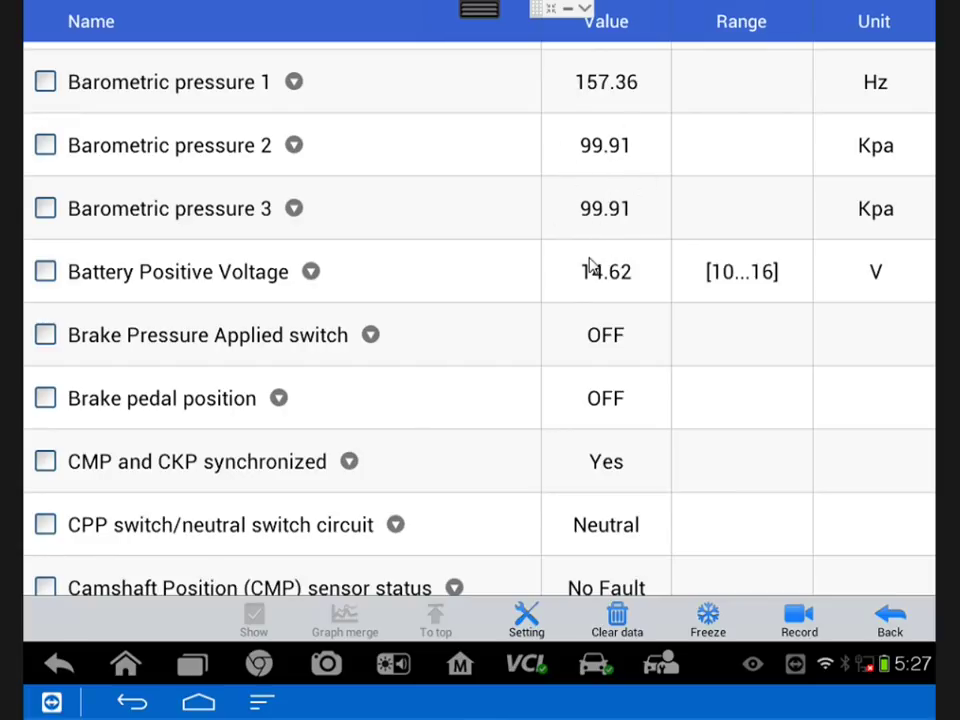
pyautogui.scroll(-1, 590, 262)
pyautogui.scroll(-3, 592, 268)
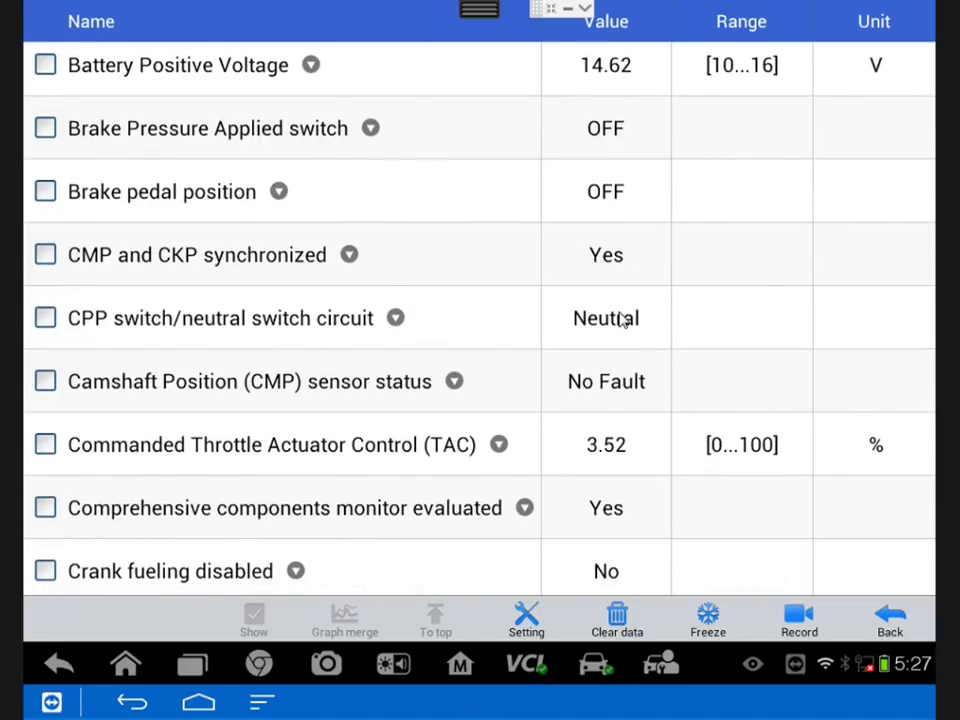
pyautogui.scroll(-3, 620, 312)
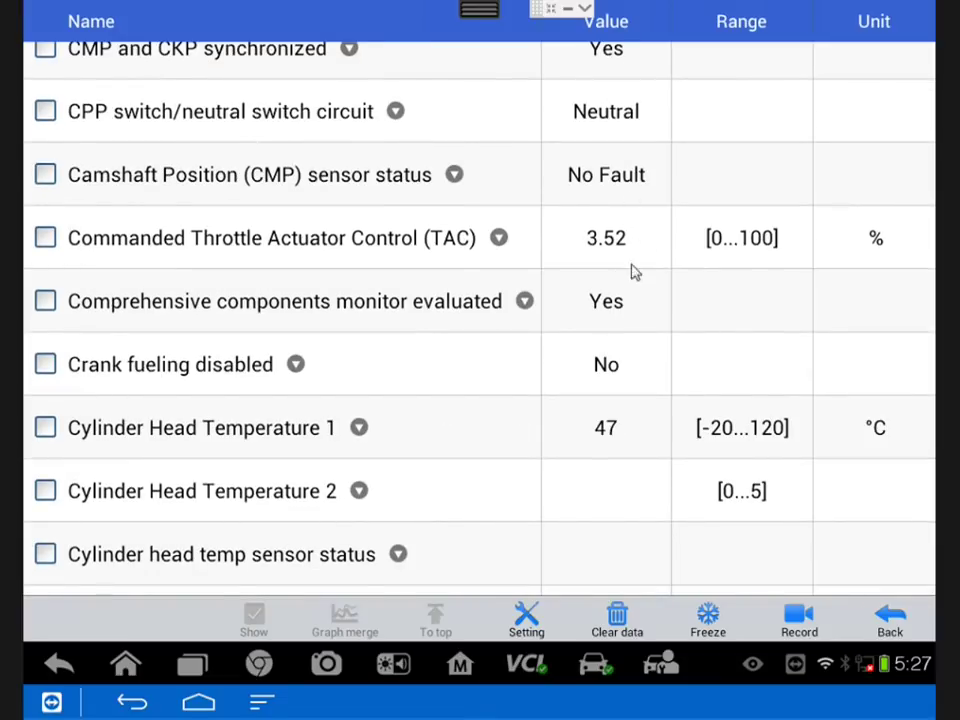
pyautogui.scroll(-6, 602, 322)
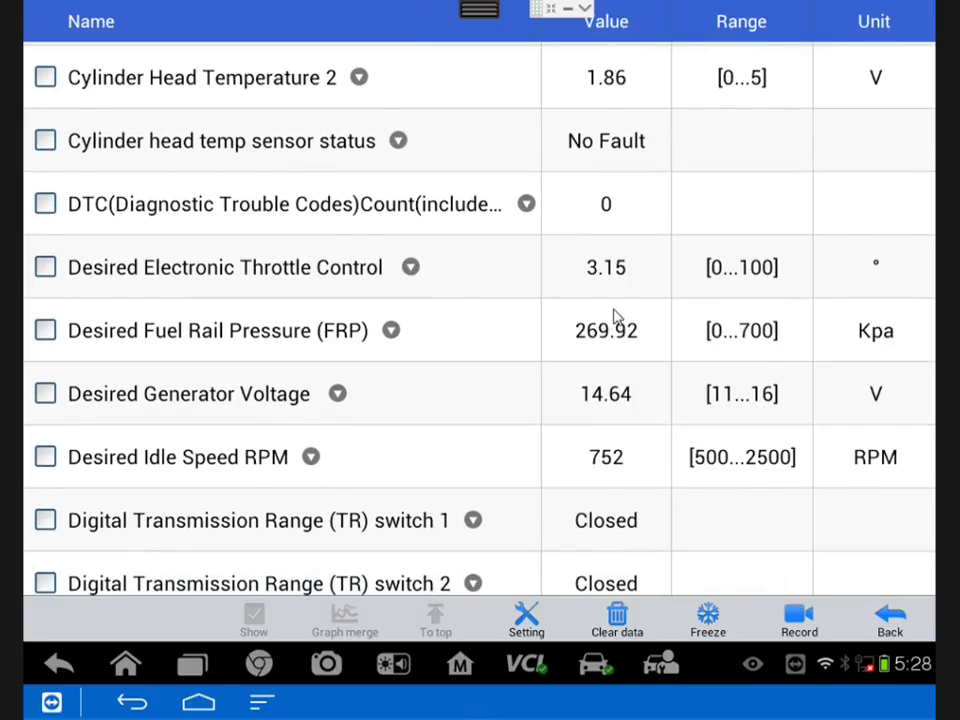
pyautogui.scroll(-10, 615, 316)
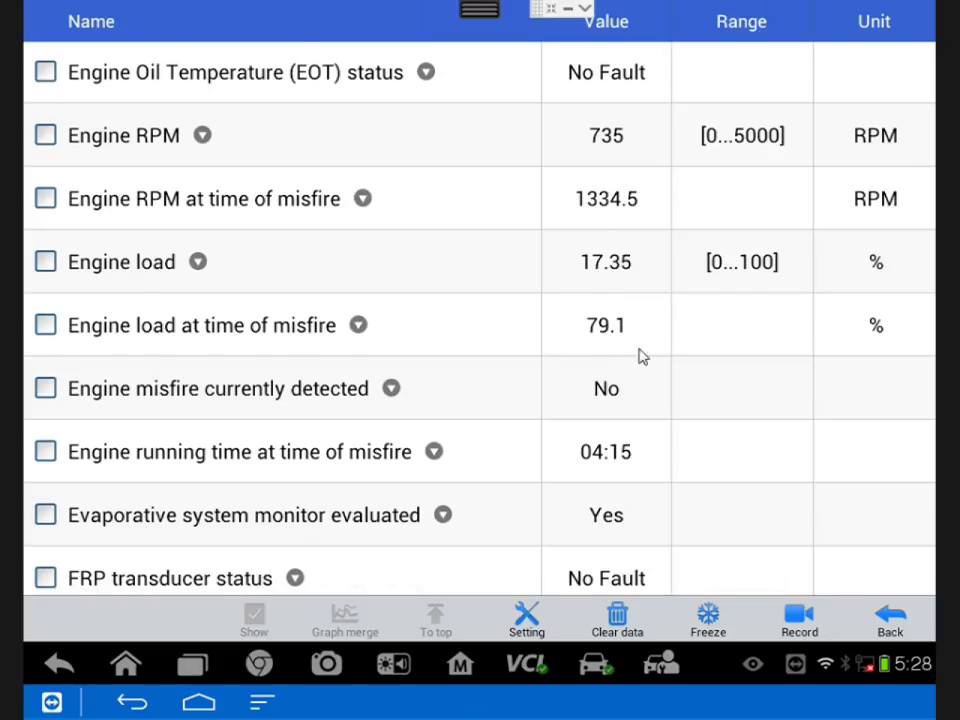
pyautogui.scroll(-3, 632, 362)
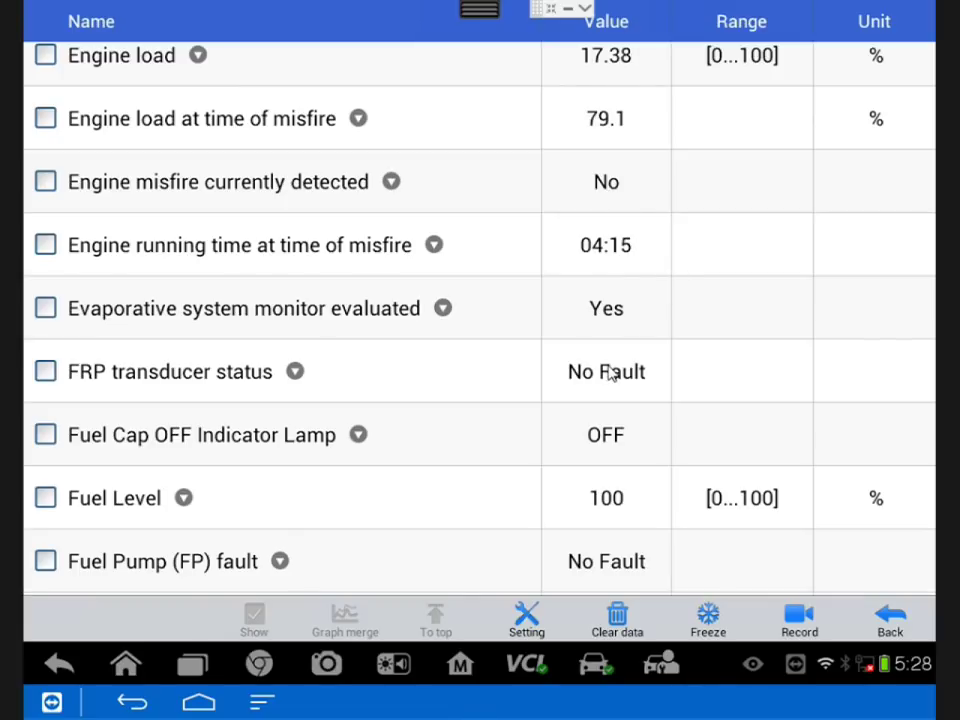
pyautogui.scroll(-1, 611, 373)
pyautogui.scroll(-8, 611, 373)
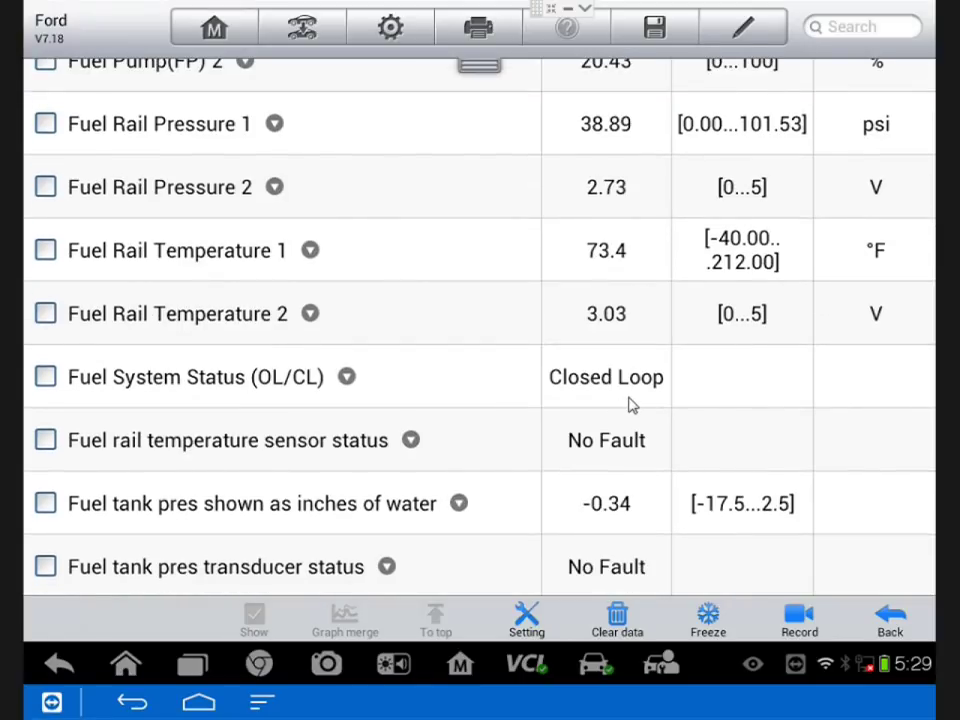
pyautogui.scroll(-4, 630, 404)
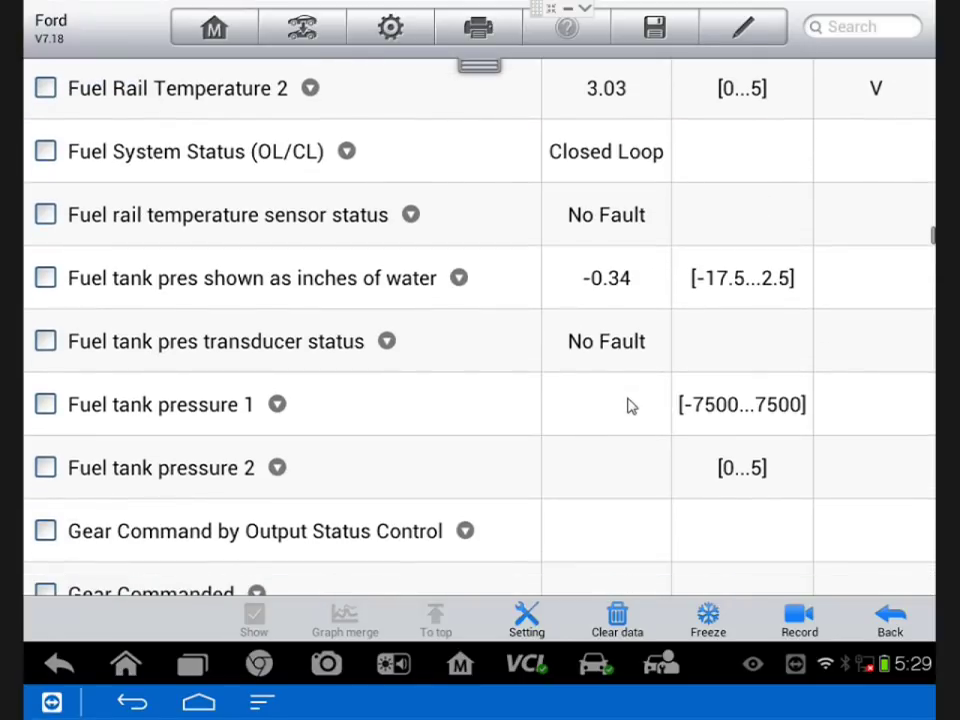
pyautogui.scroll(-8, 630, 404)
pyautogui.scroll(-8, 630, 411)
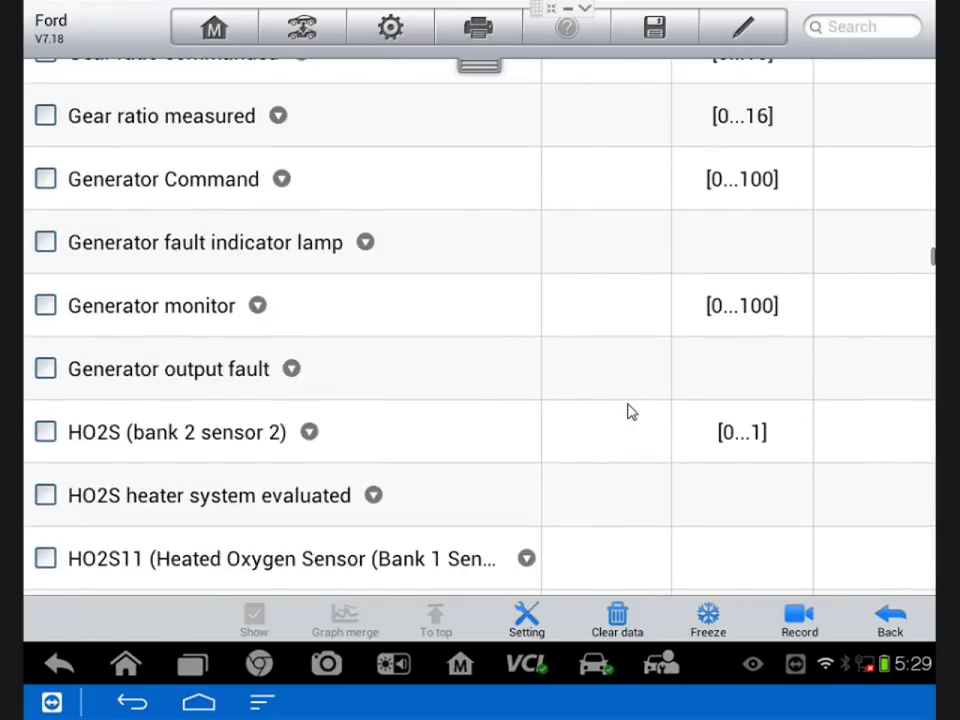
pyautogui.click(530, 244)
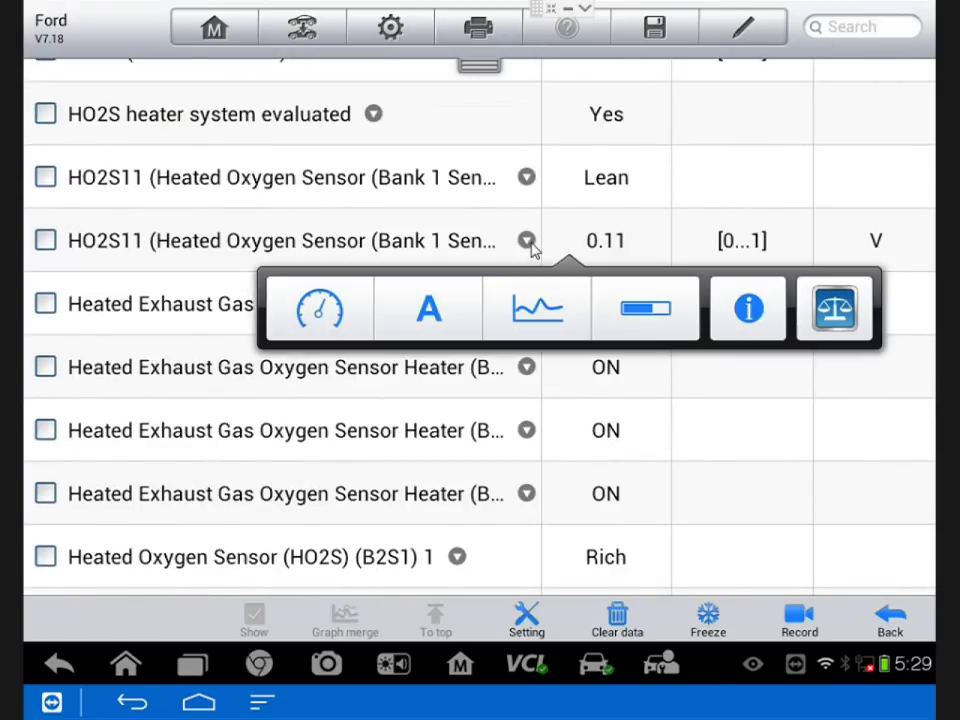
# Show the oxygen sensor readings as graphs
pyautogui.click(541, 314)
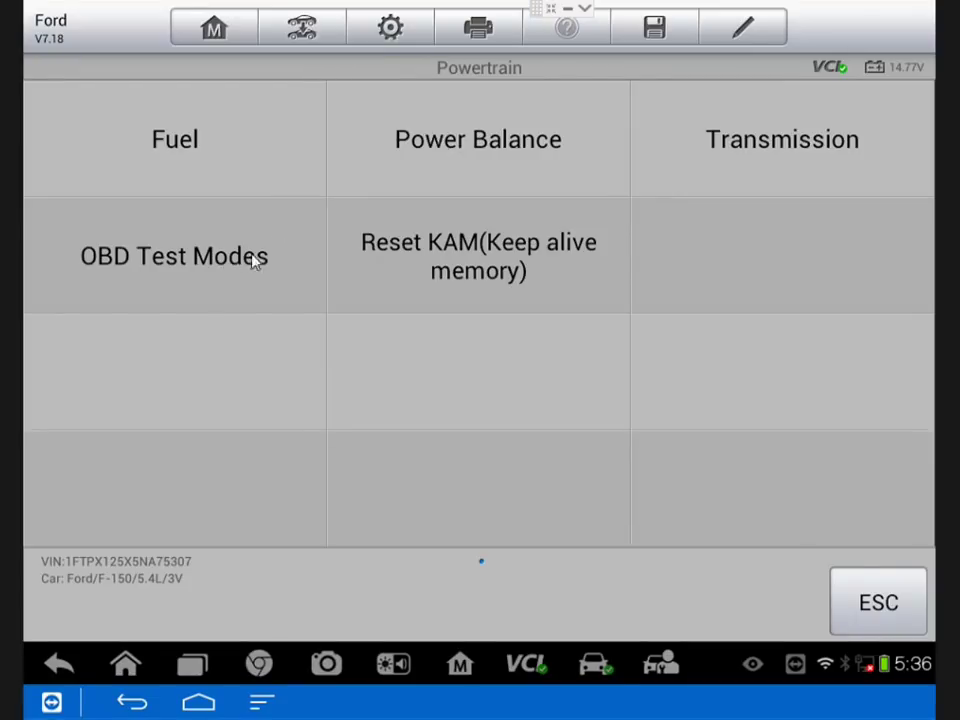
# Run the Power Balance function from the Powertrain menu
pyautogui.click(521, 162)
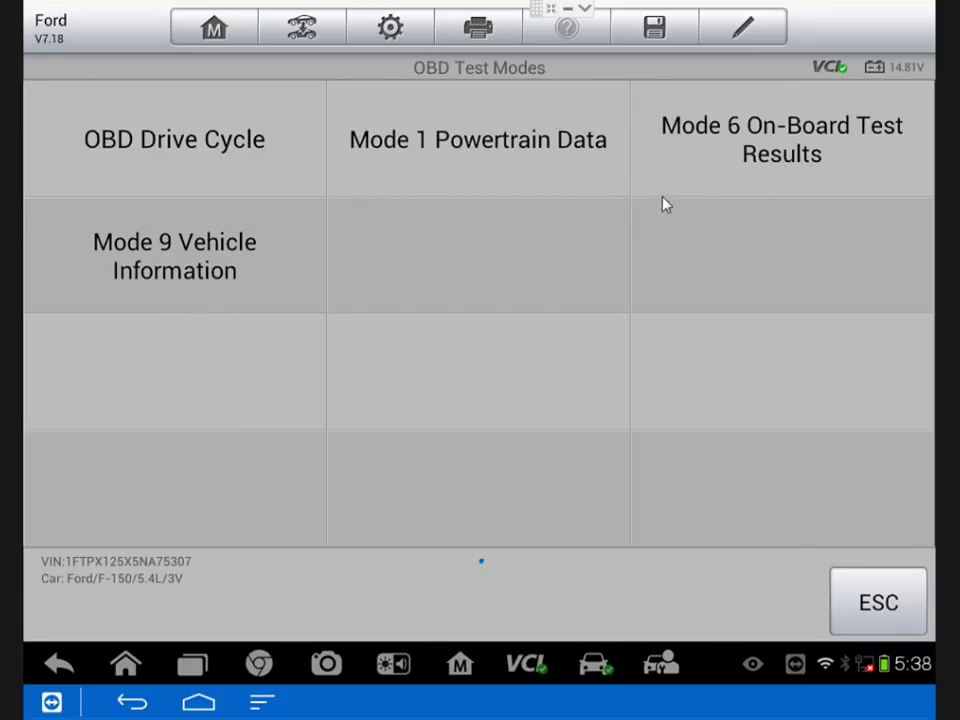
# Open Mode 6 On-Board Test Results and scroll through the Cylinder 1 and Cylinder 2 misfire rows
pyautogui.click(740, 153)
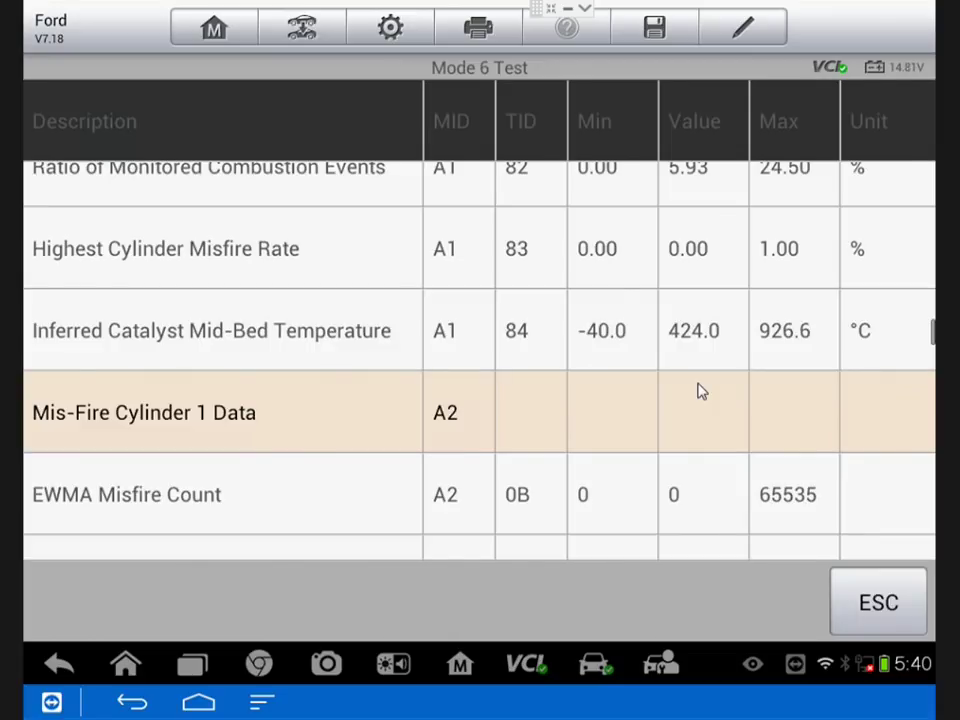
pyautogui.scroll(-2, 700, 390)
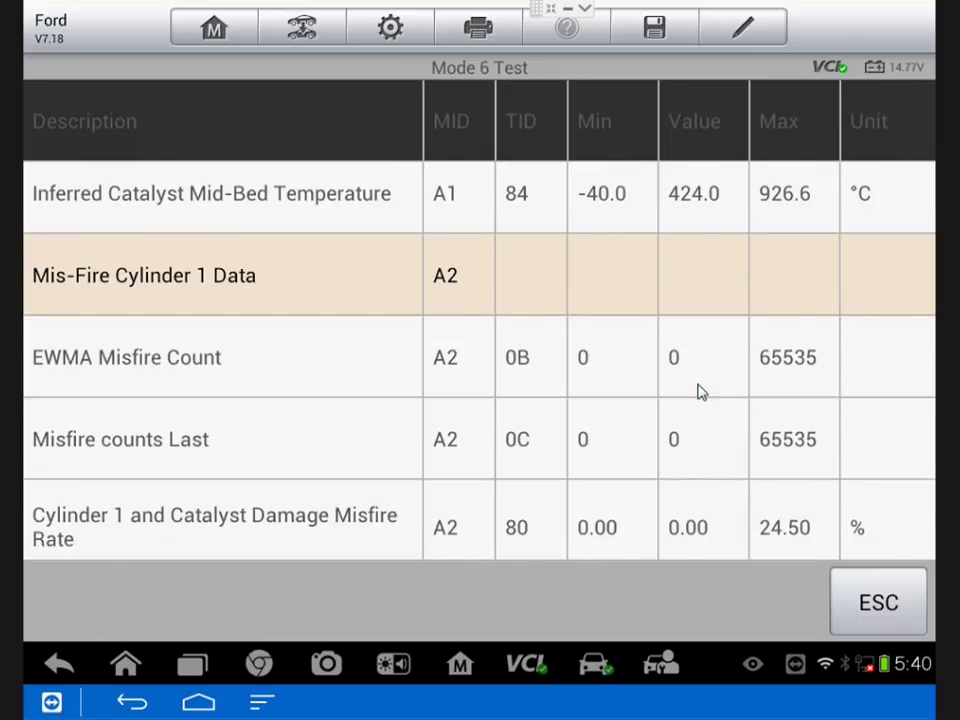
pyautogui.scroll(-3, 700, 390)
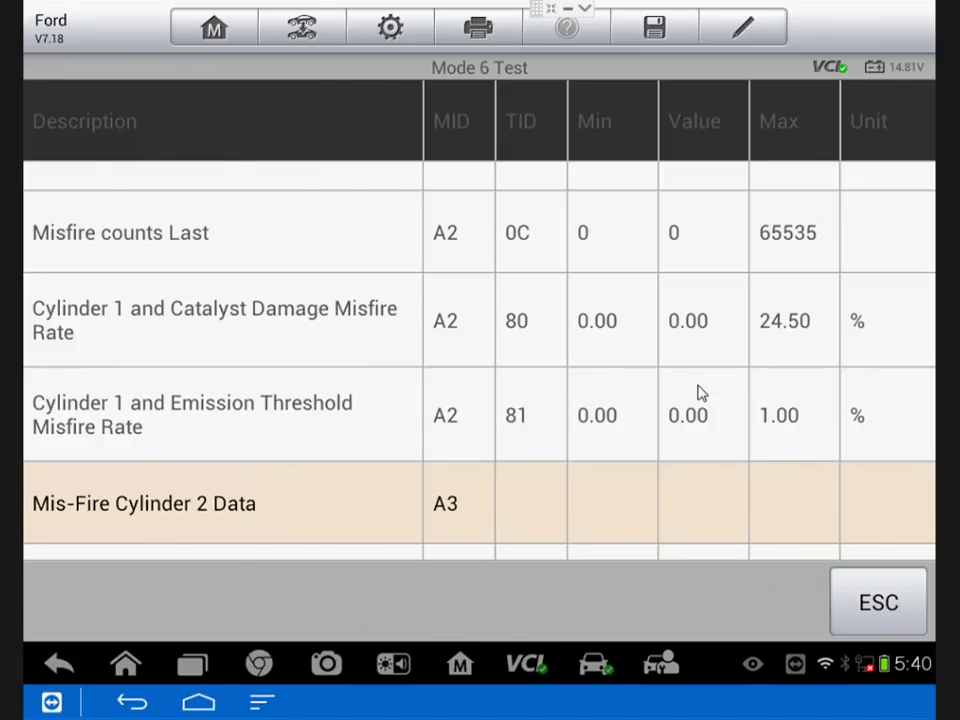
pyautogui.scroll(-1, 700, 393)
pyautogui.scroll(-2, 700, 393)
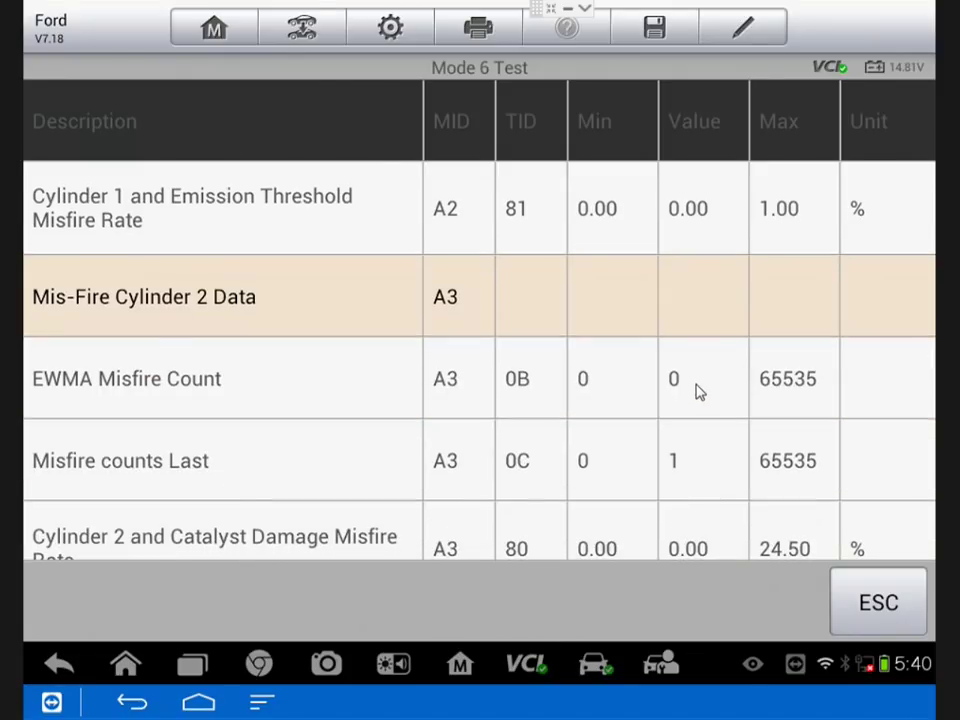
pyautogui.scroll(-3, 700, 389)
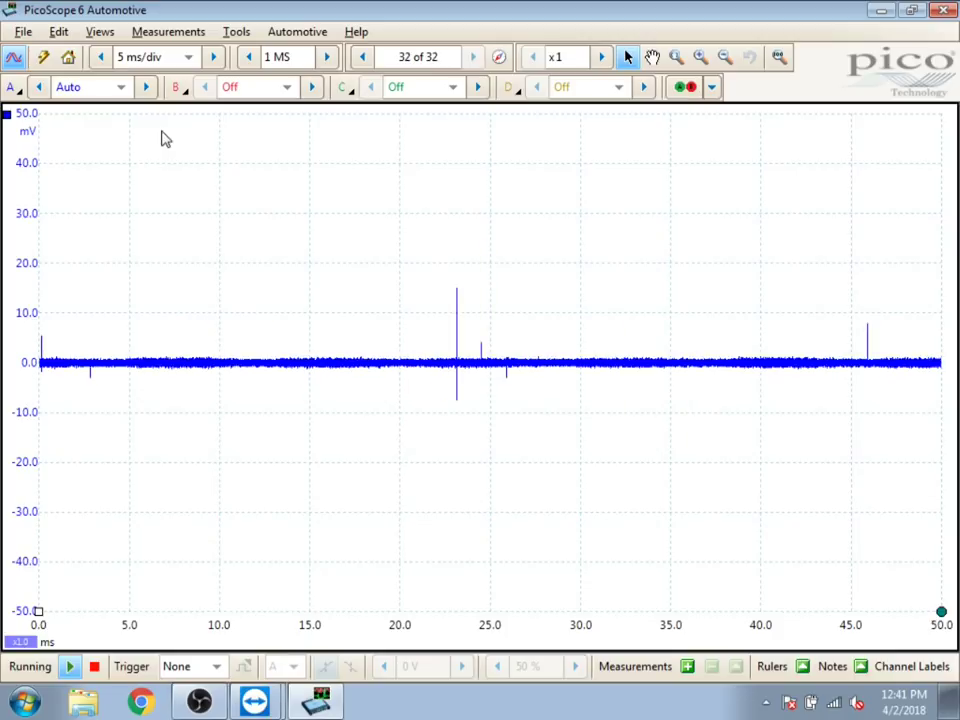
# Set channel A's probe to CC-65 (20 A mode) and its range to -1 to 10 A
pyautogui.click(15, 88)
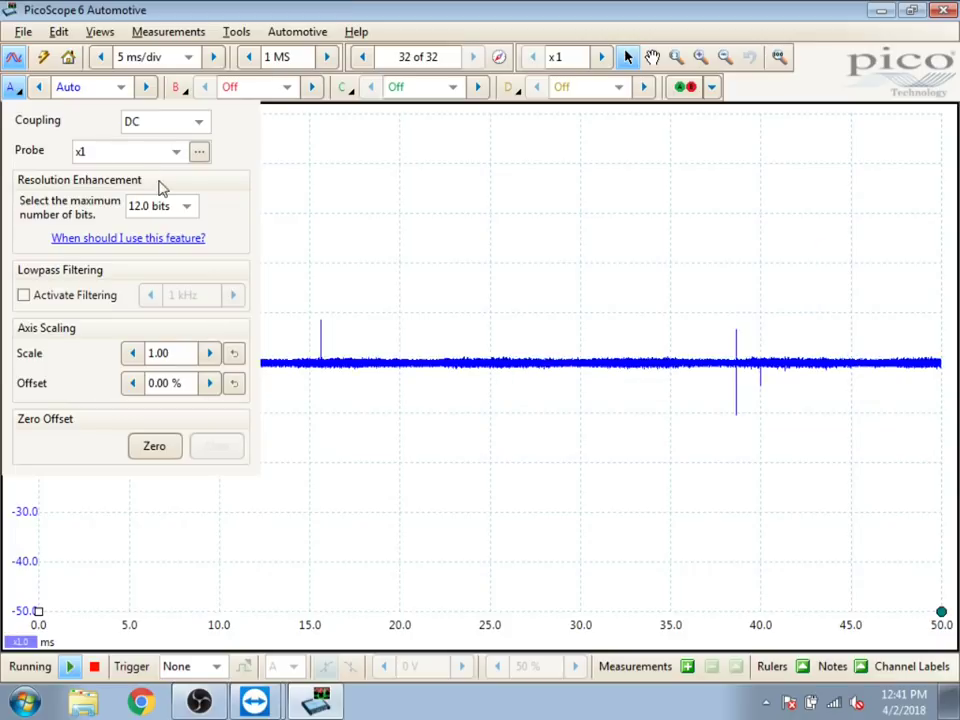
pyautogui.click(175, 154)
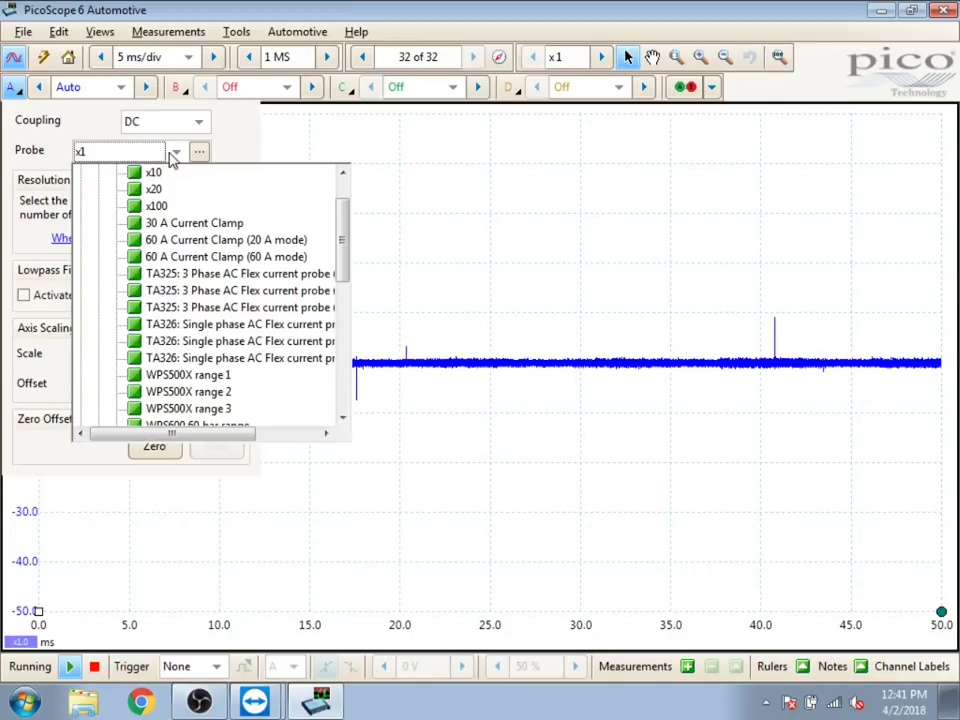
pyautogui.moveTo(336, 222); pyautogui.dragTo(362, 350)
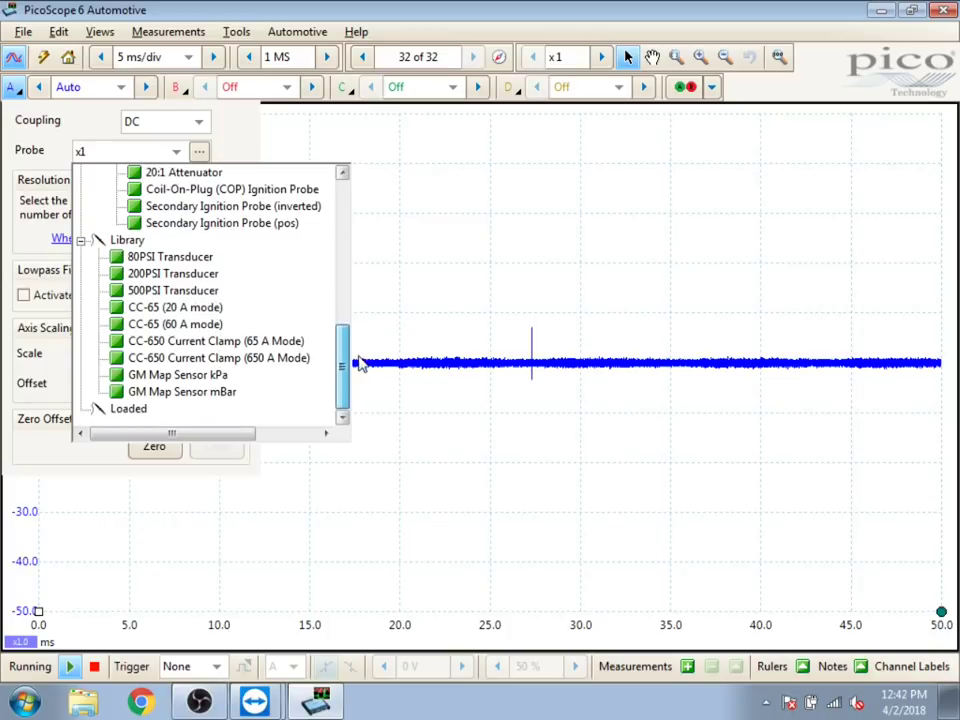
pyautogui.click(175, 307)
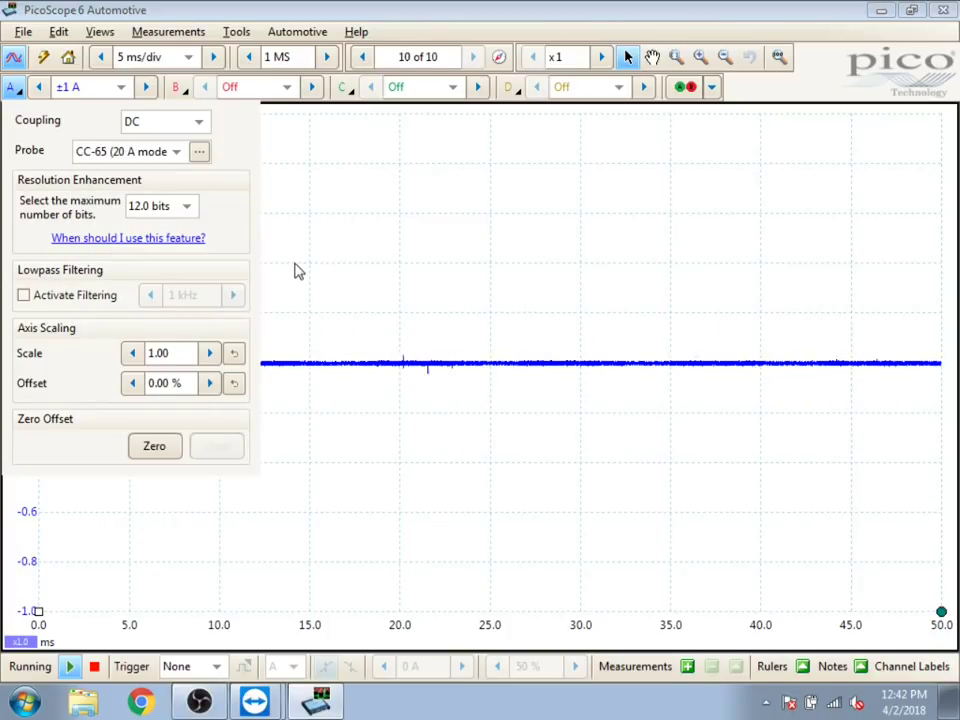
pyautogui.click(304, 250)
pyautogui.click(148, 88)
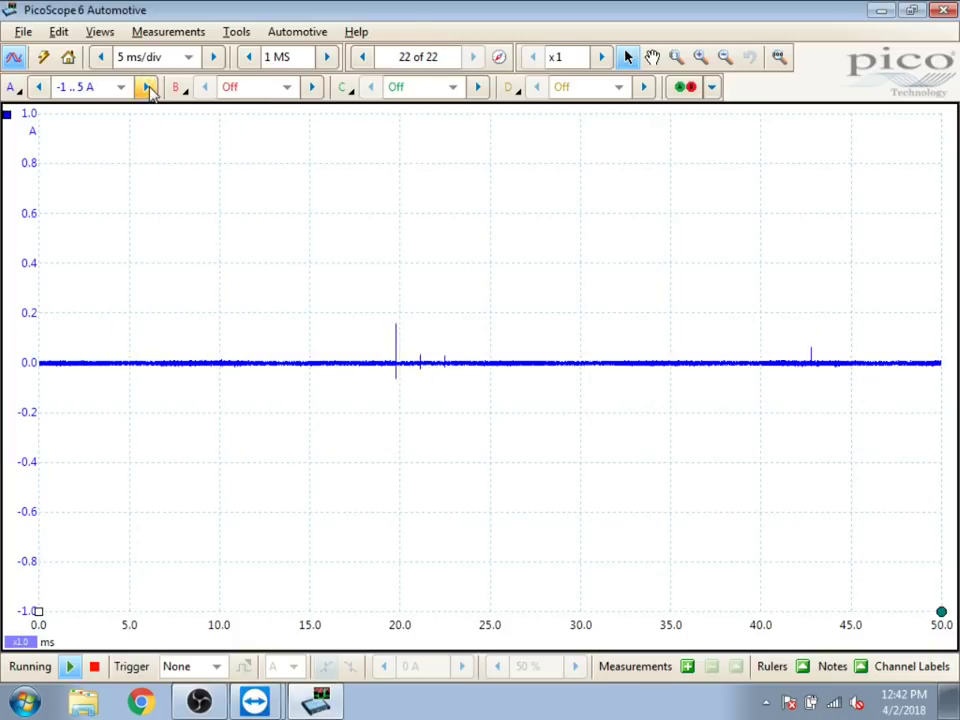
pyautogui.click(148, 88)
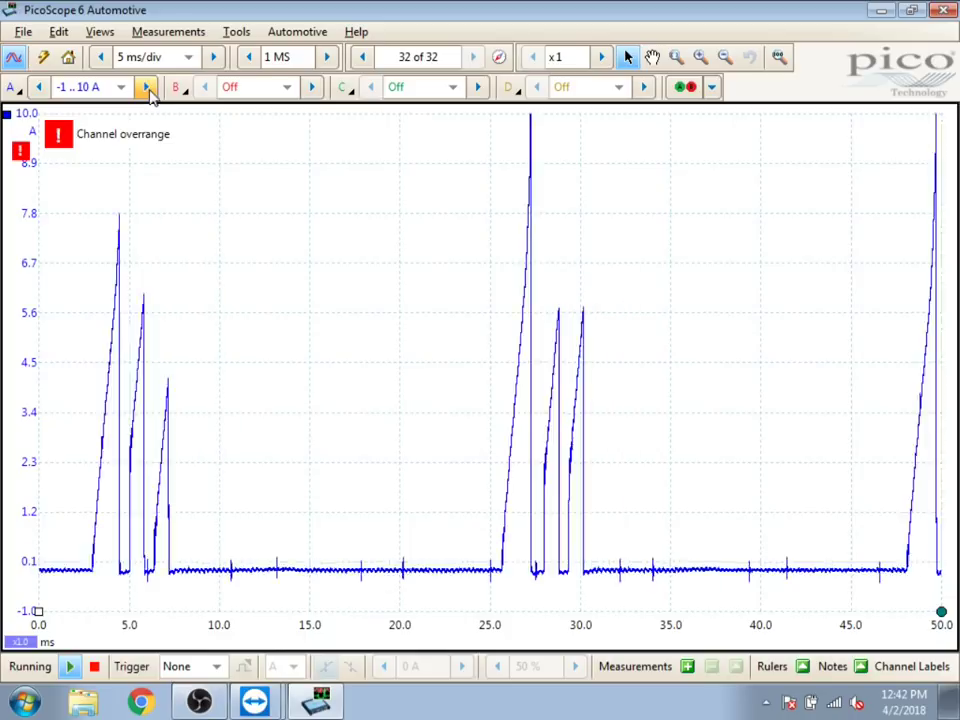
pyautogui.click(180, 90)
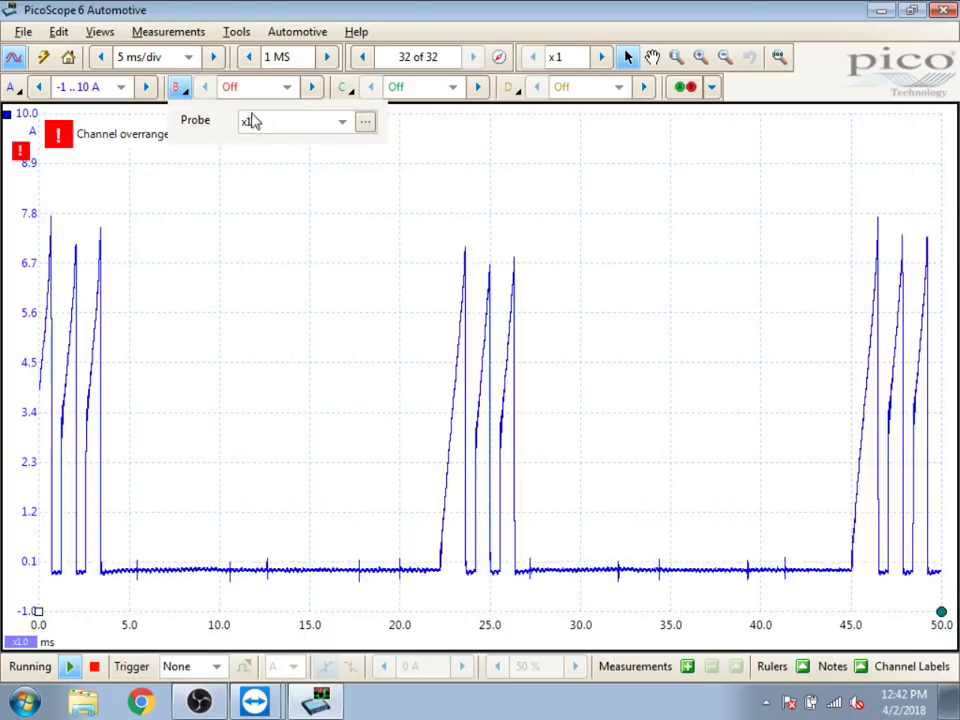
# Turn channel B on and step its range up from ±50 mV to ±50 V
pyautogui.click(314, 88)
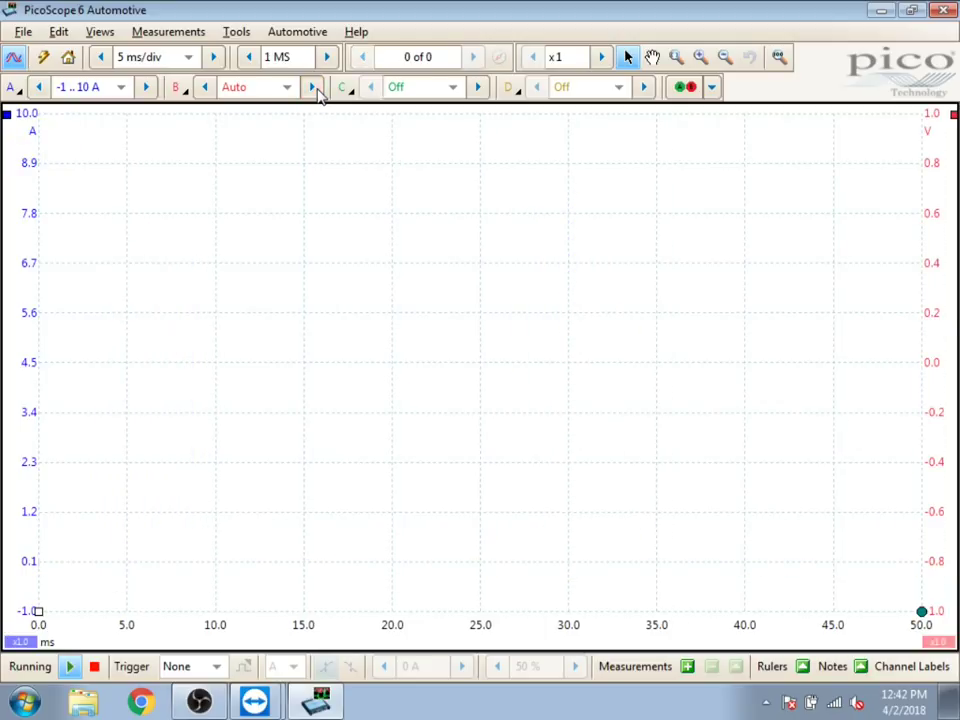
pyautogui.click(314, 88)
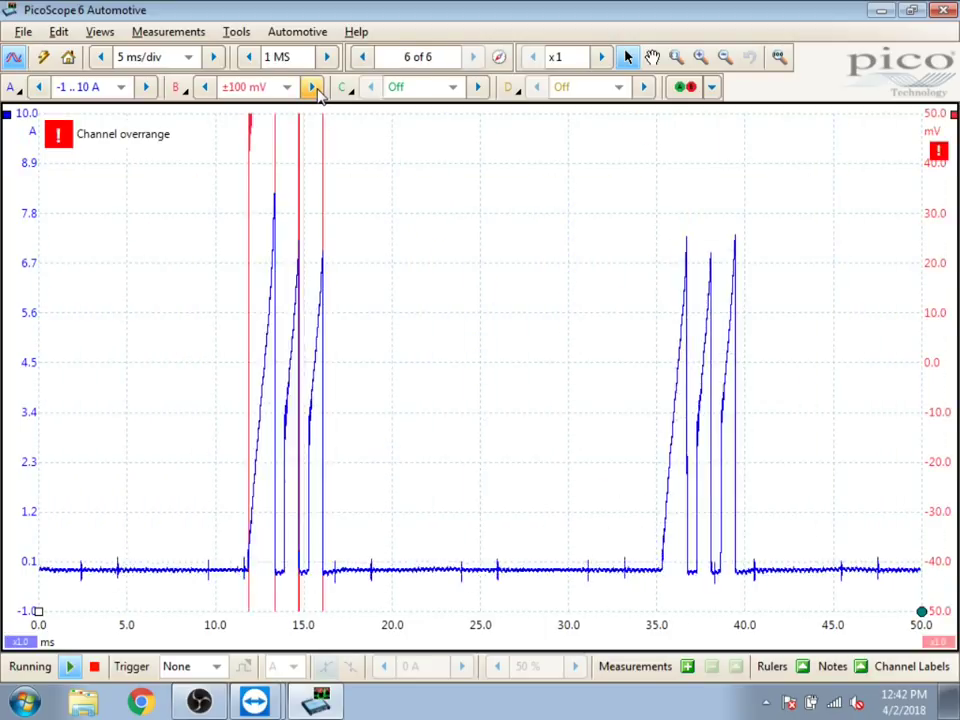
pyautogui.click(314, 88)
pyautogui.click(314, 88)
pyautogui.click(314, 88)
pyautogui.click(314, 88)
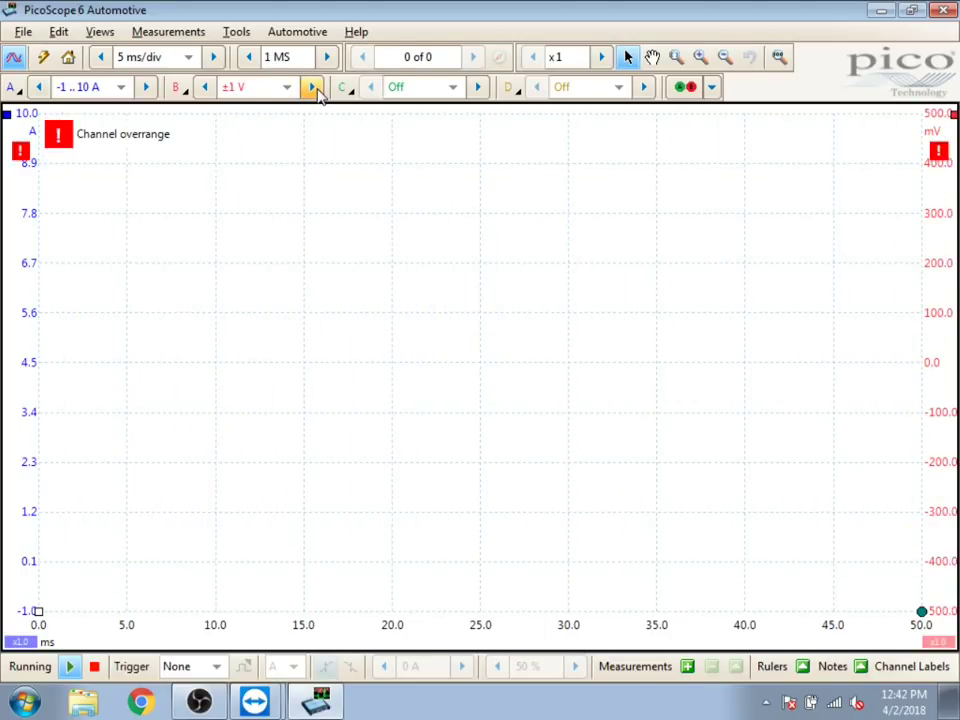
pyautogui.click(314, 88)
pyautogui.click(314, 88)
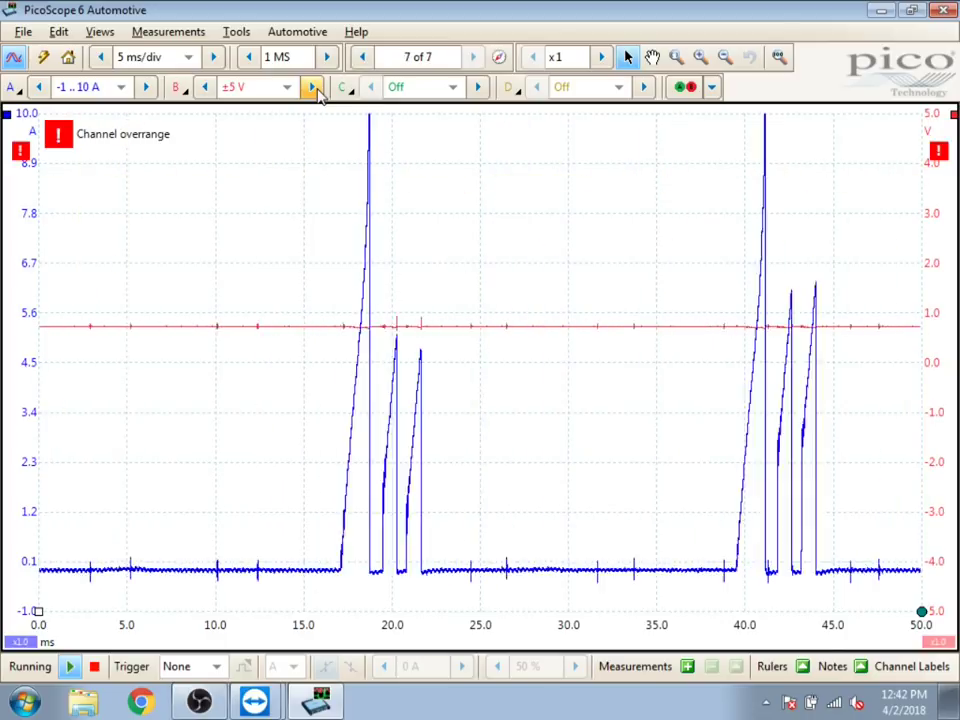
pyautogui.click(314, 88)
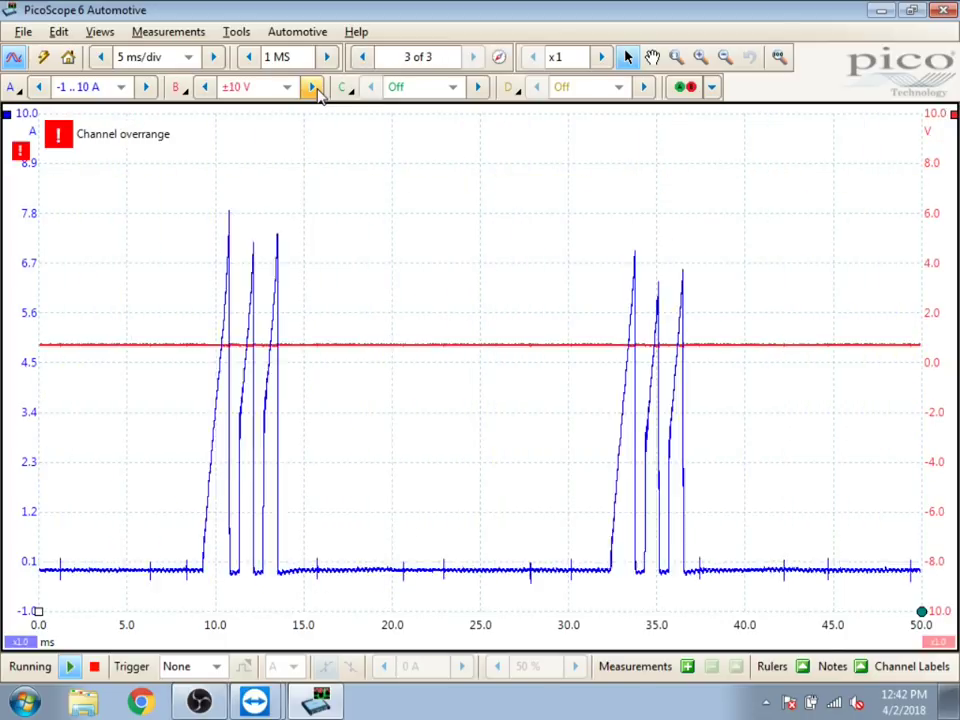
pyautogui.click(314, 88)
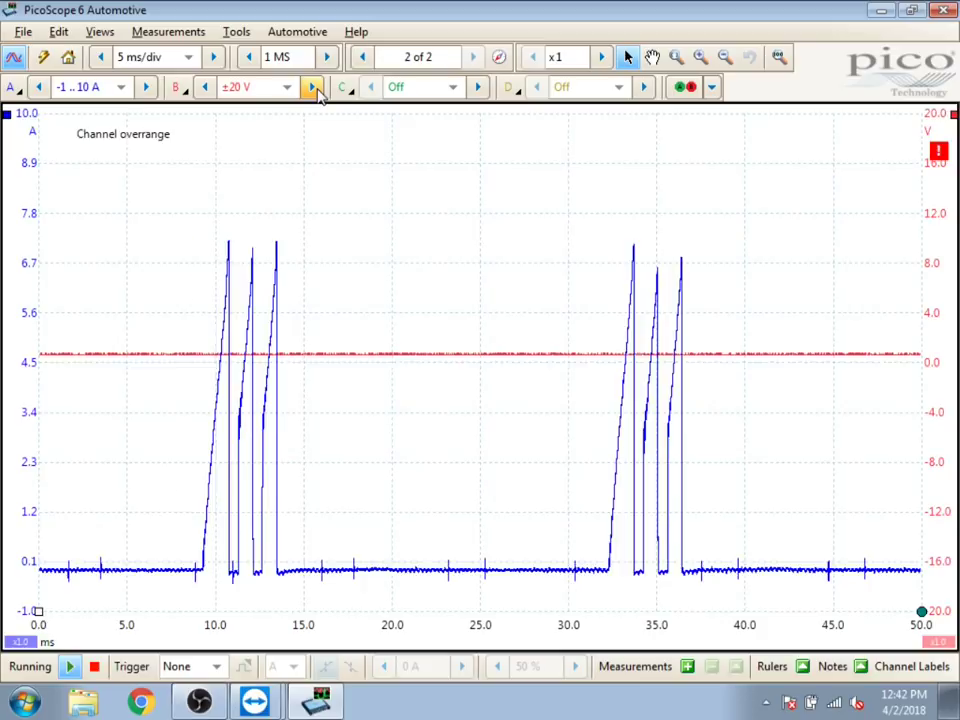
pyautogui.click(313, 88)
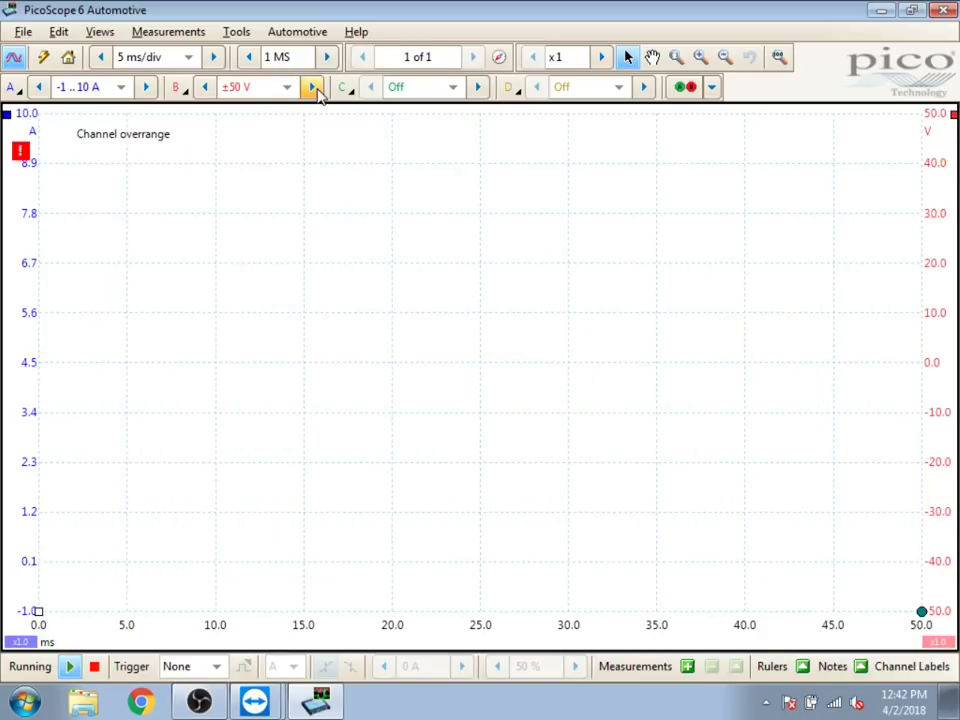
# Set Repeat triggering on channel B at 6.309 V with 8% pre-trigger, and timebase 10 ms/div
pyautogui.click(185, 677)
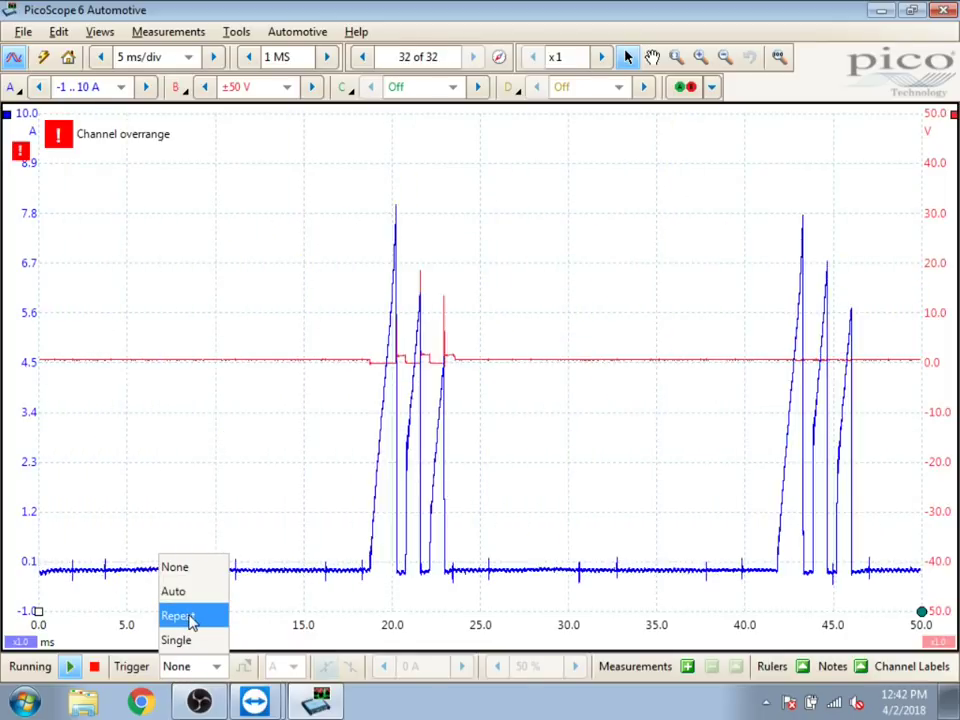
pyautogui.click(192, 622)
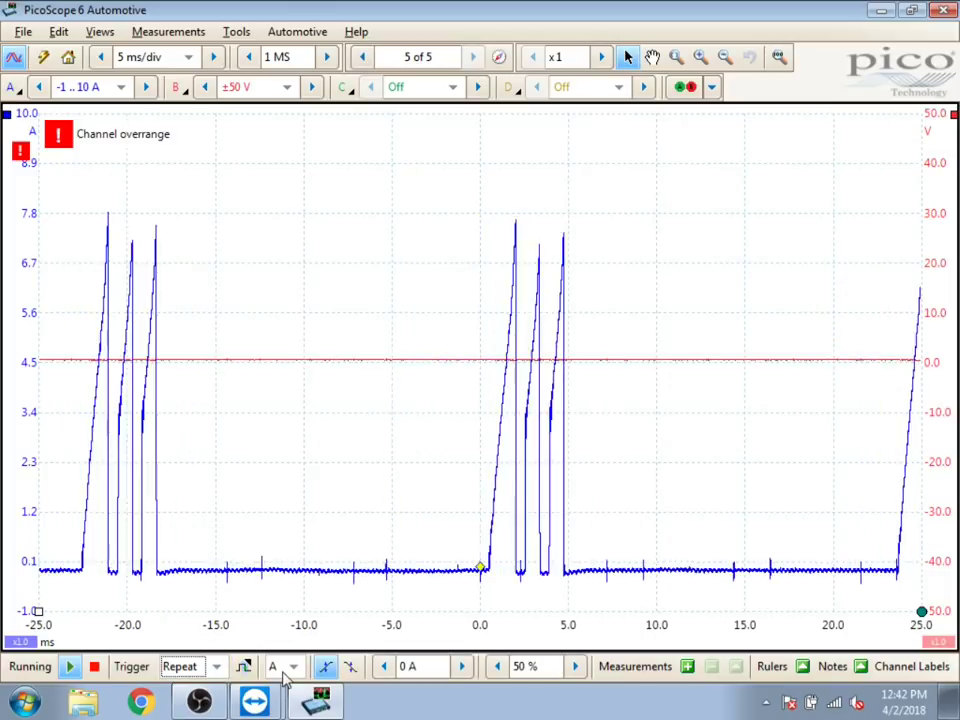
pyautogui.click(291, 667)
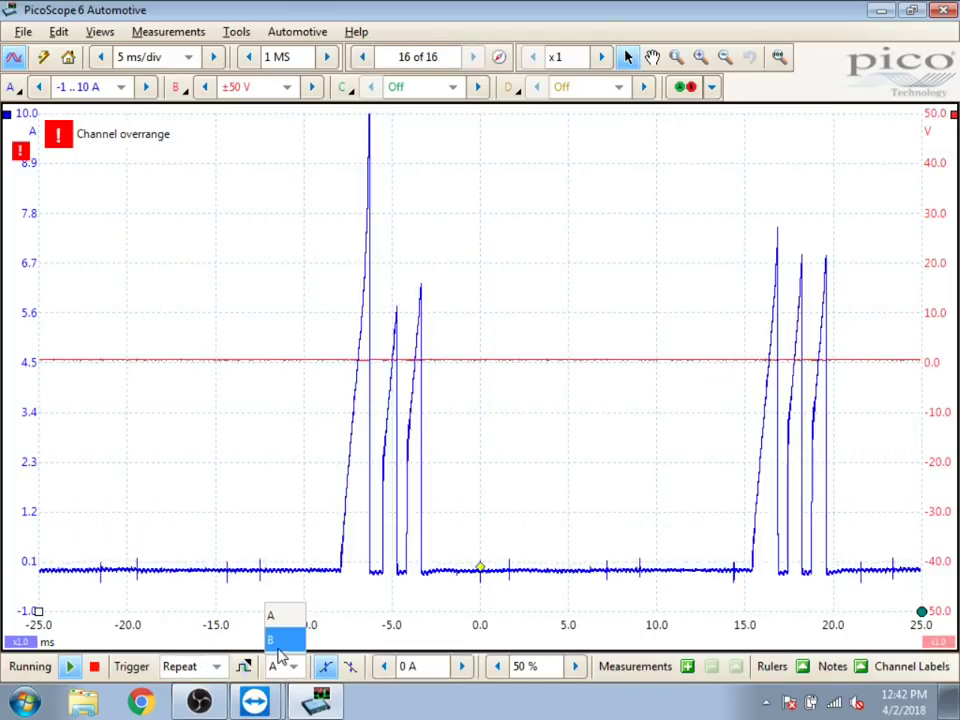
pyautogui.click(279, 644)
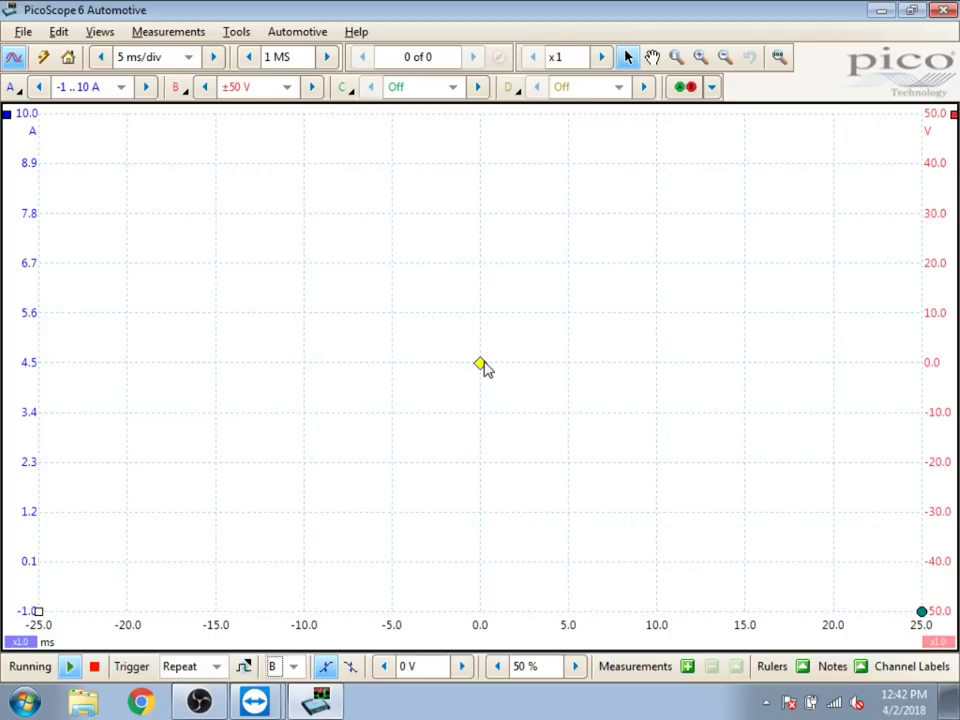
pyautogui.moveTo(475, 365)
pyautogui.mouseDown()
pyautogui.moveTo(231, 291)
pyautogui.moveTo(117, 336)
pyautogui.mouseUp()
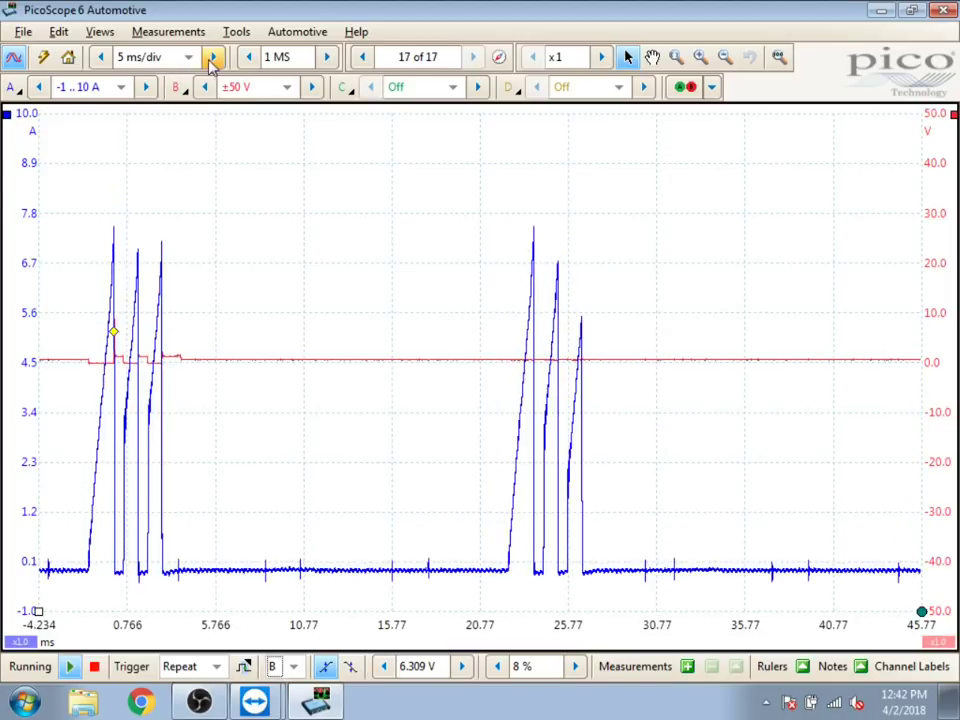
pyautogui.click(213, 58)
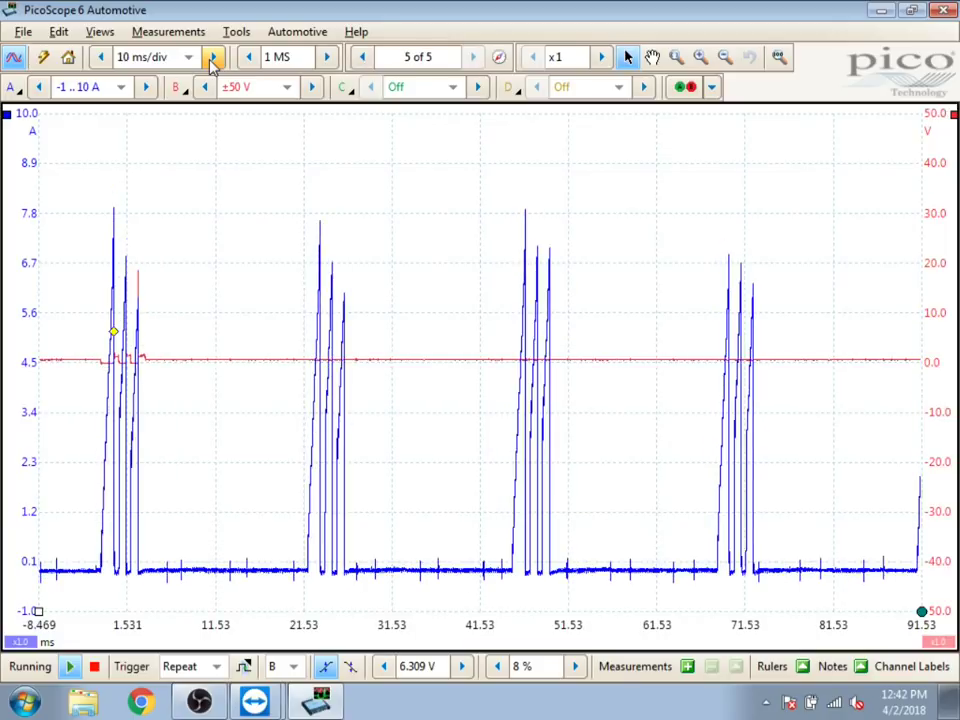
# Set 20 ms/div and channel A range -1 to 20 A, then stop the capture
pyautogui.click(213, 58)
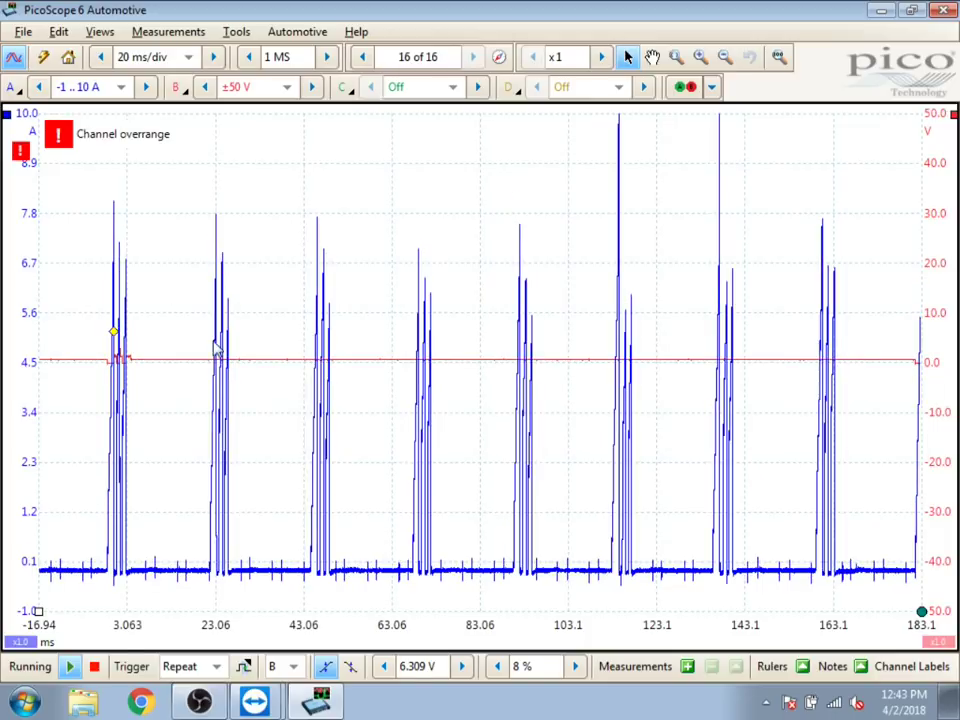
pyautogui.press('Down')
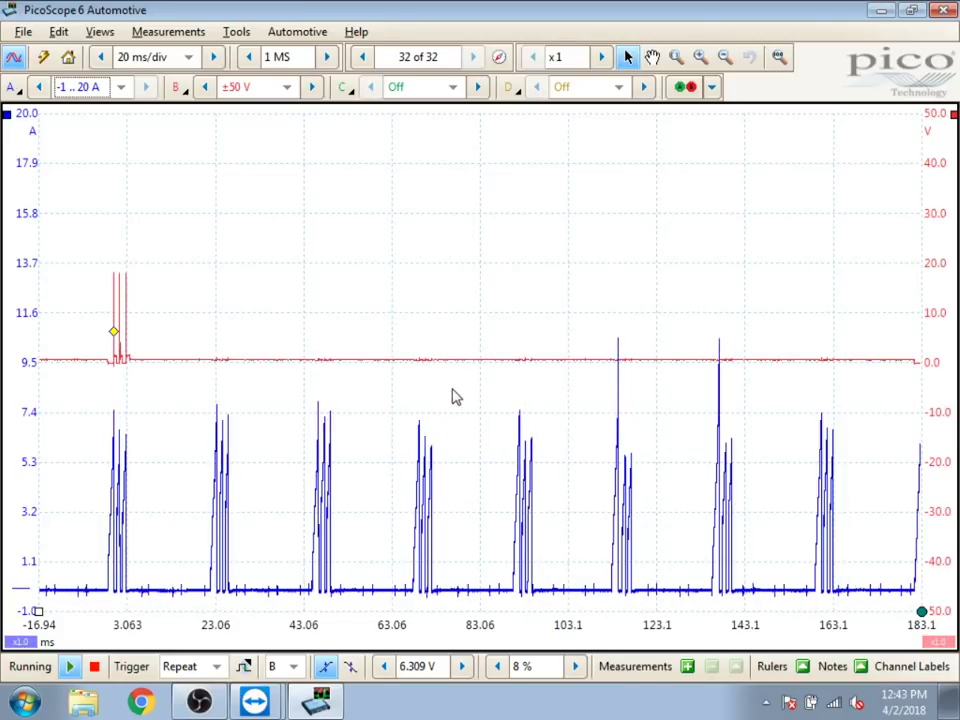
pyautogui.press('space')
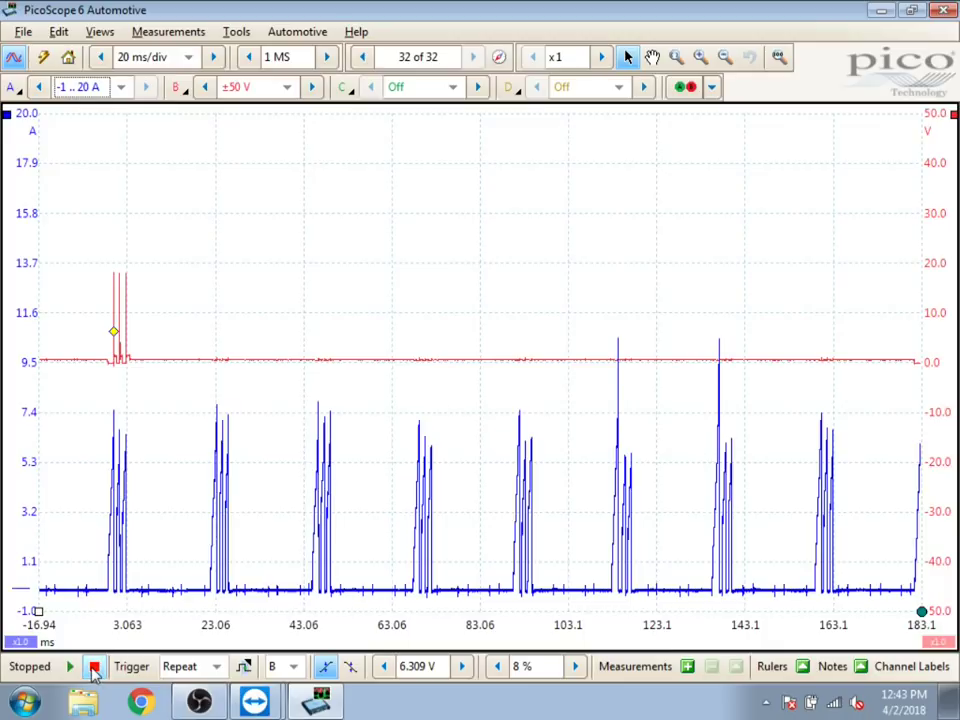